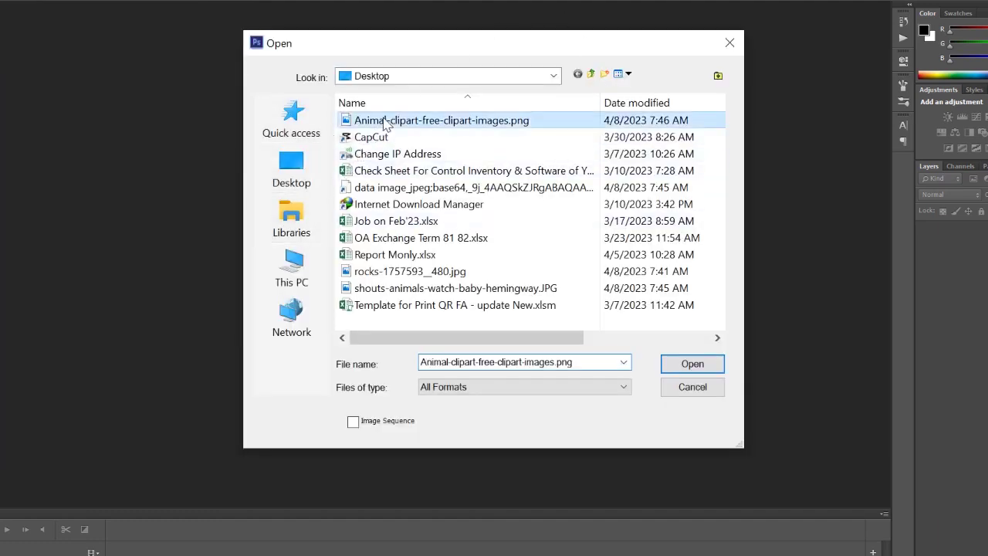
# Step: Open Animal-clipart-free-clipart-images.png from the Desktop and shift the lion slightly down on the canvas
pyautogui.doubleClick(381, 120)
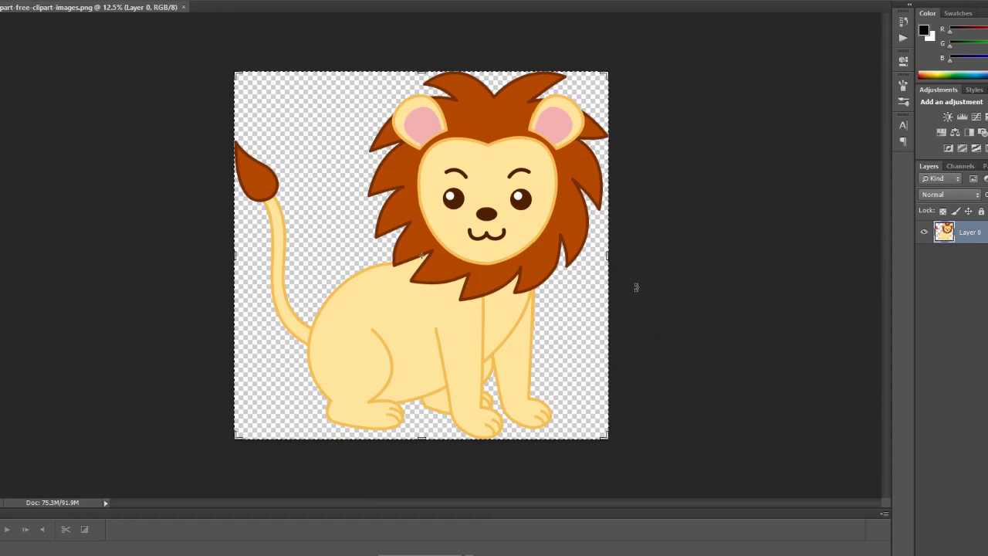
pyautogui.moveTo(472, 168); pyautogui.dragTo(516, 215)
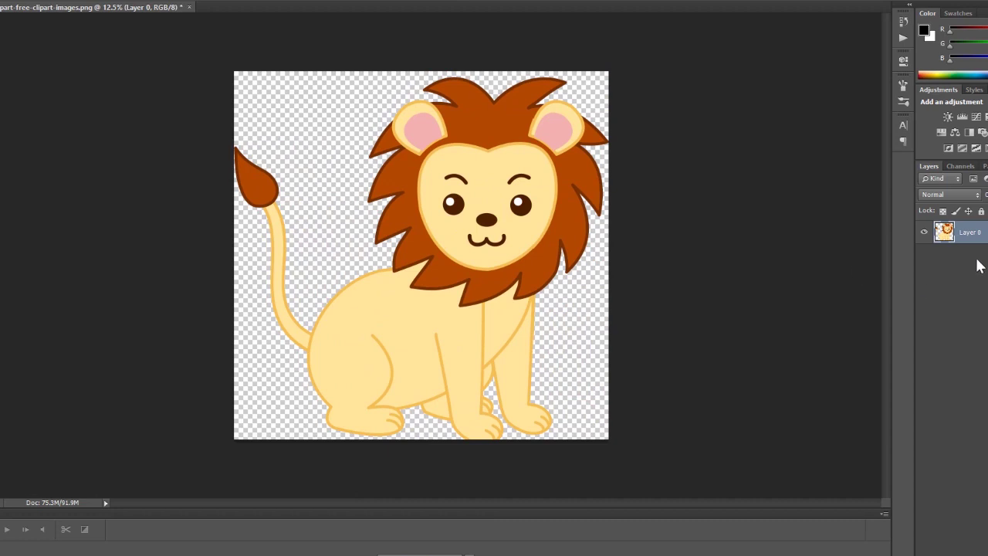
pyautogui.doubleClick(975, 236)
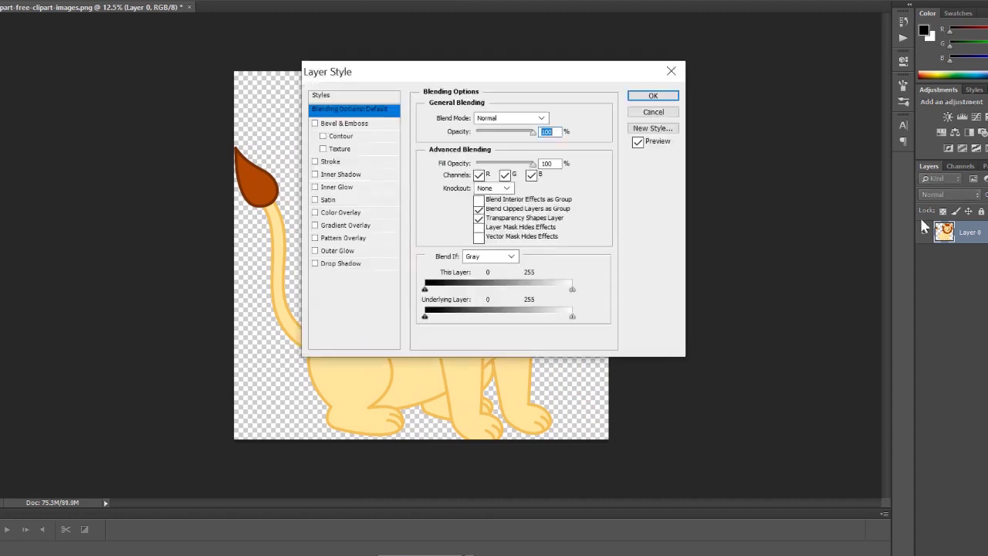
pyautogui.click(672, 72)
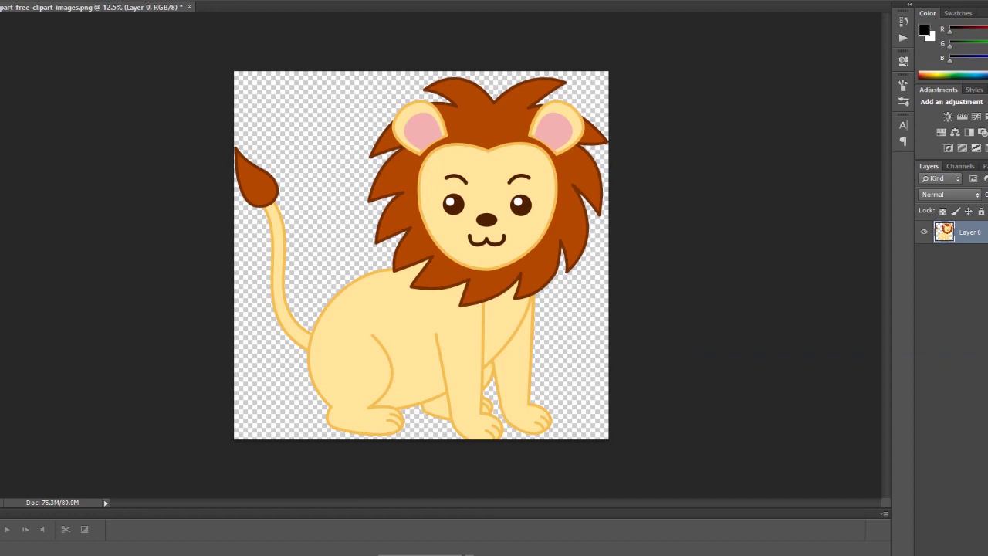
# Step: Set the foreground color to the bright cyan 00fffc
pyautogui.click(4, 345)
pyautogui.moveTo(503, 104); pyautogui.dragTo(780, 173)
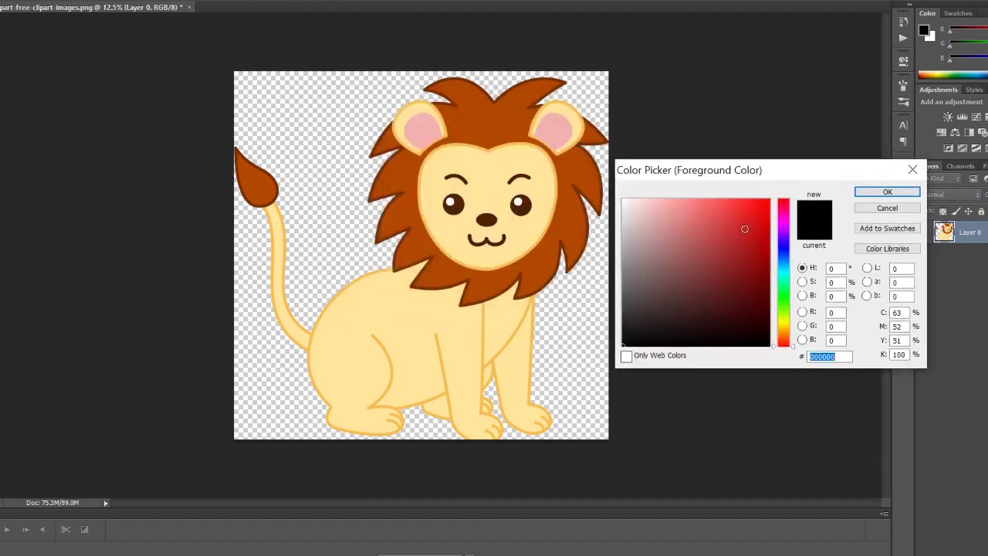
pyautogui.moveTo(744, 229); pyautogui.dragTo(770, 198)
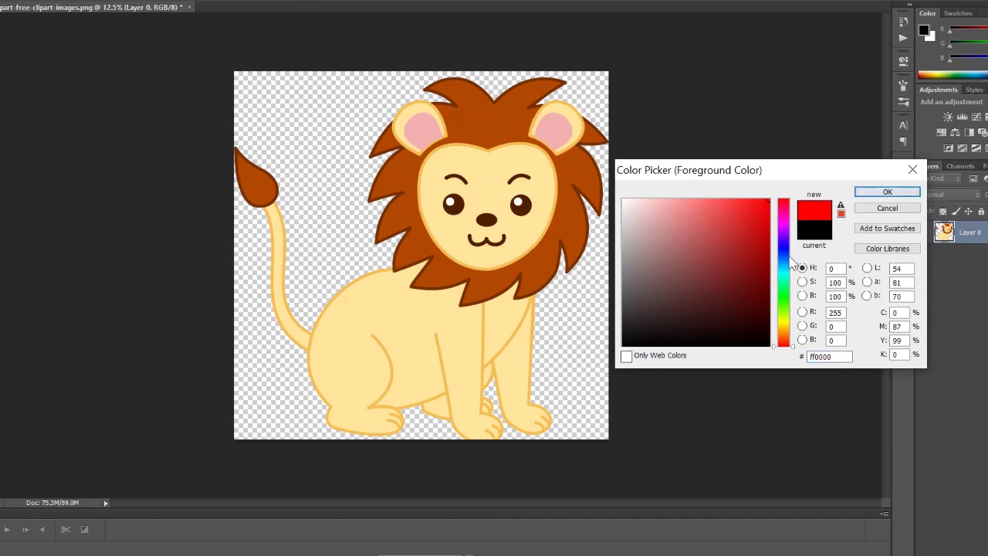
pyautogui.click(786, 273)
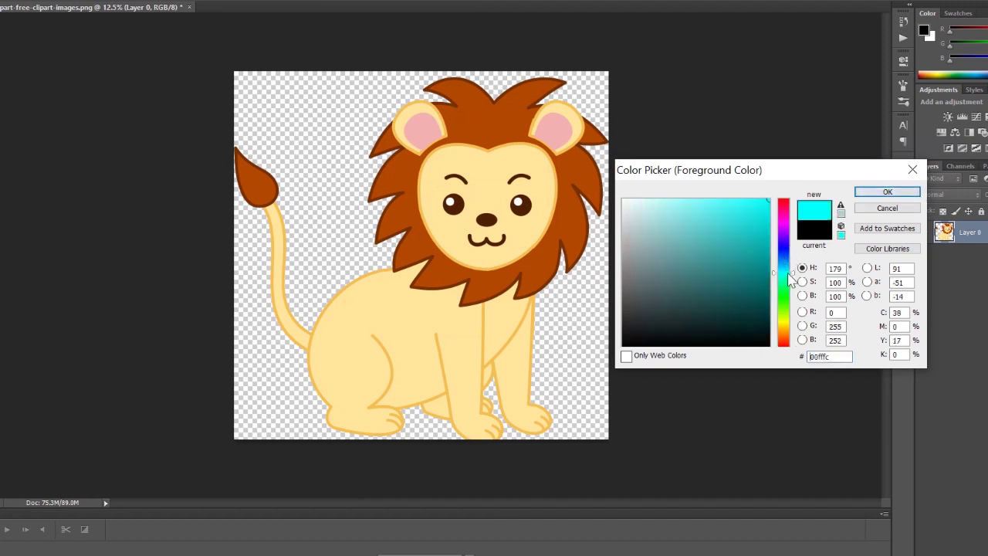
pyautogui.click(887, 192)
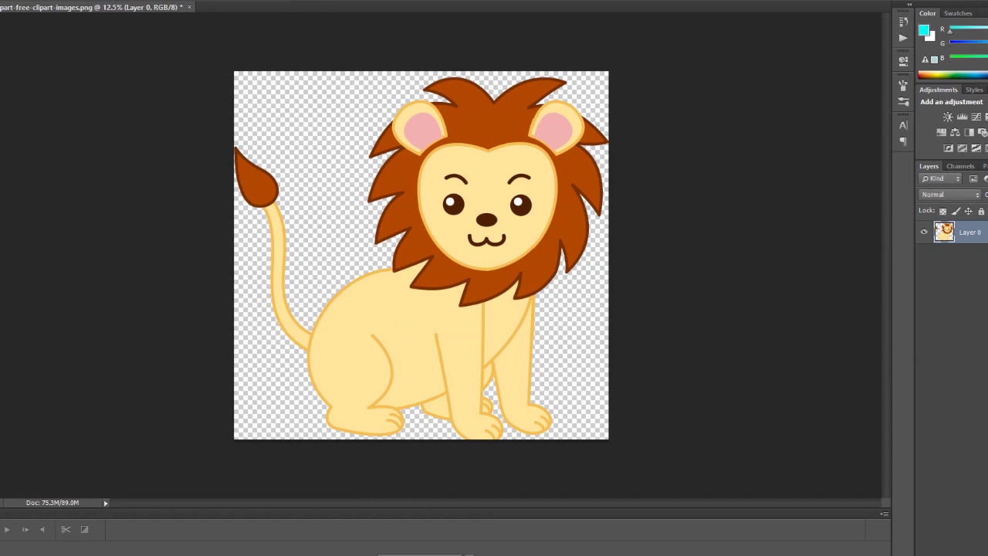
# Step: Add a new layer above the lion, try a cyan fill on it, and undo the fill
pyautogui.click(23, 203)
pyautogui.hotkey('ctrl', 'shift', 'alt', 'n')
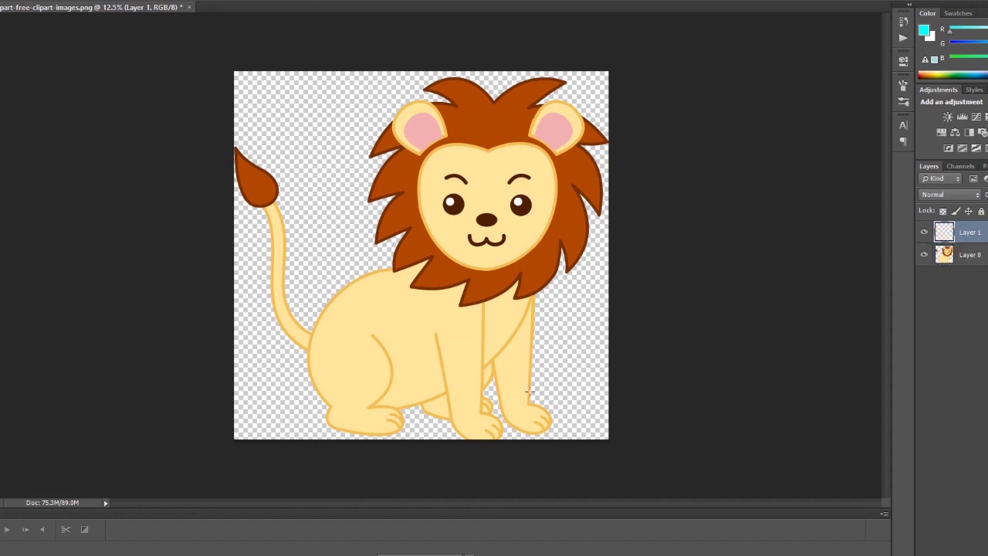
pyautogui.click(399, 319)
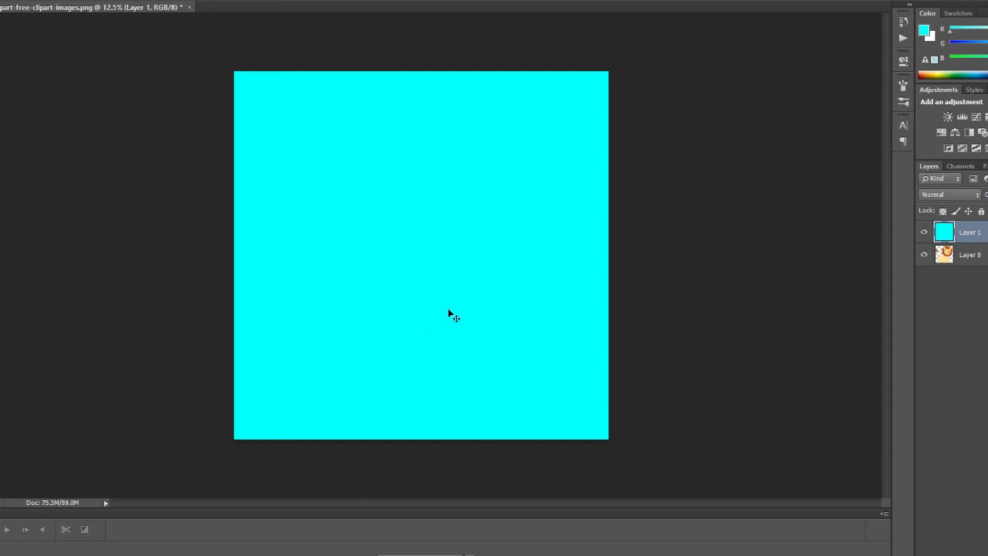
pyautogui.hotkey('ctrl', 'z')
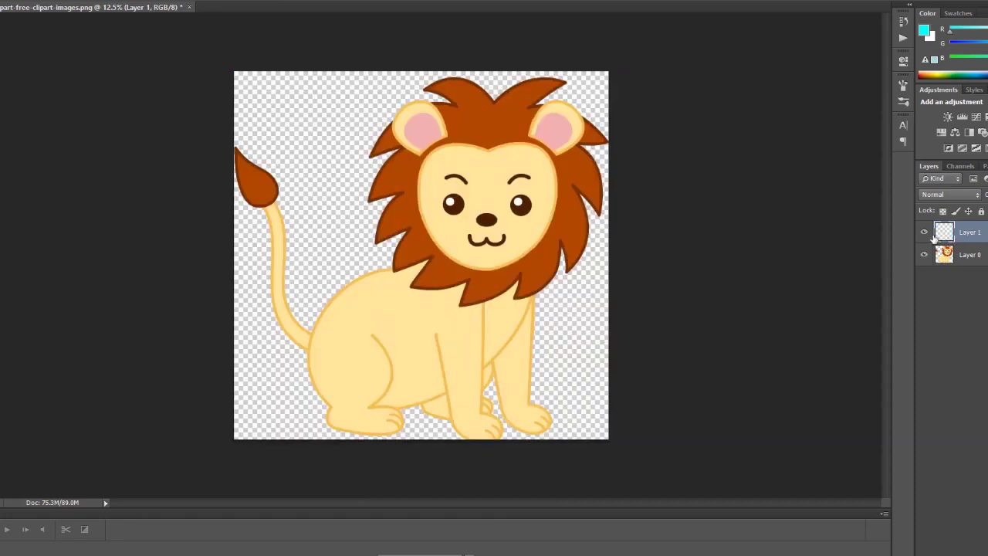
# Step: Hide the empty layer and fill the lion's body, chest, legs and paws with cyan on Layer 0
pyautogui.click(943, 261)
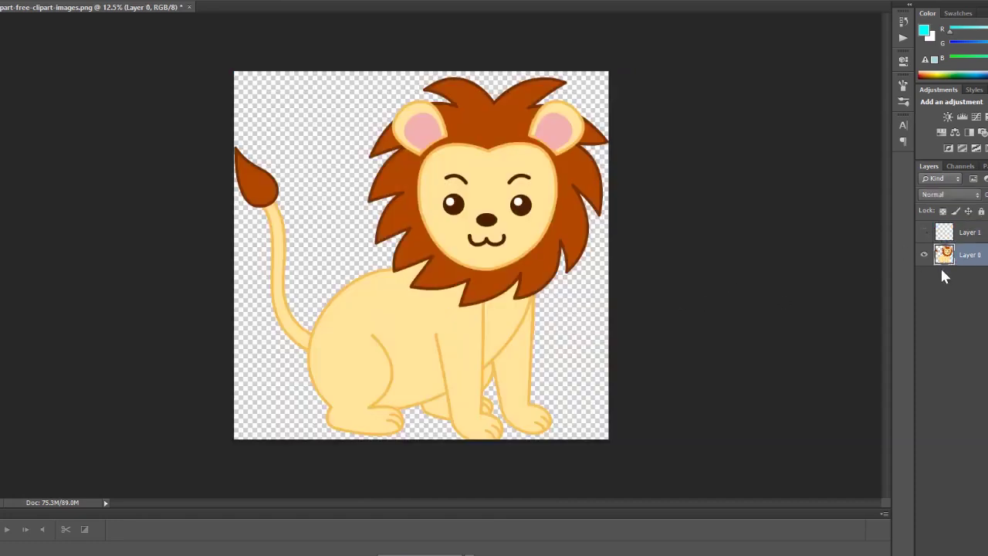
pyautogui.click(401, 313)
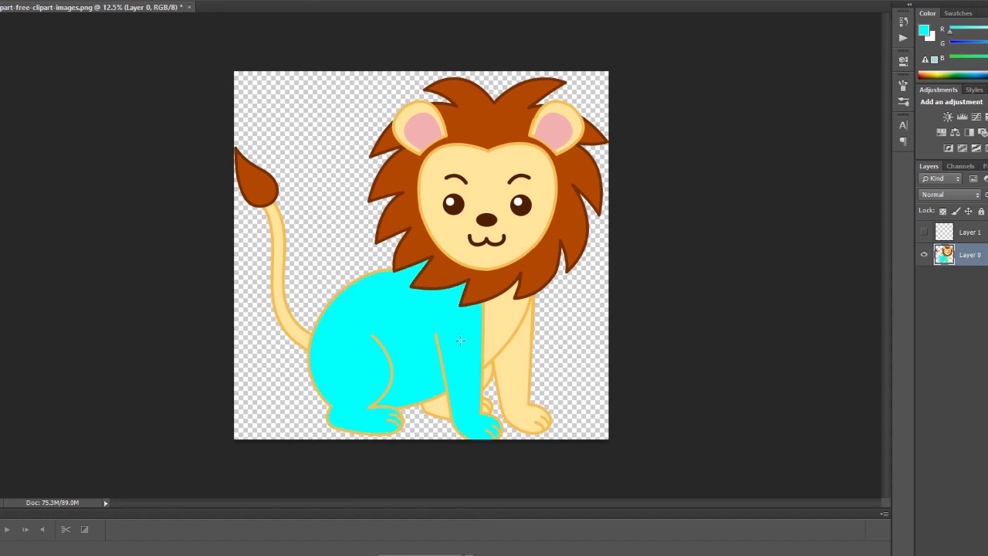
pyautogui.click(500, 324)
pyautogui.click(508, 363)
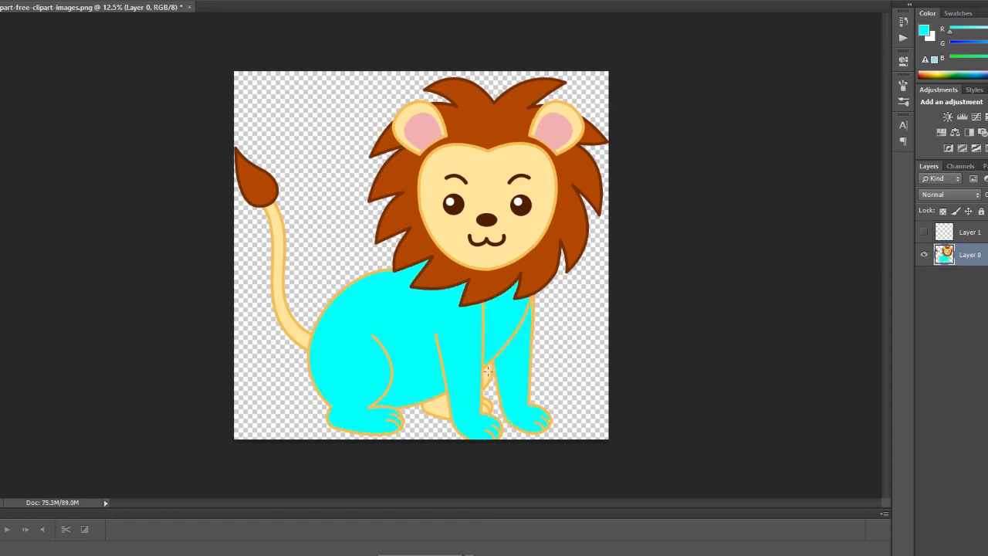
pyautogui.click(438, 405)
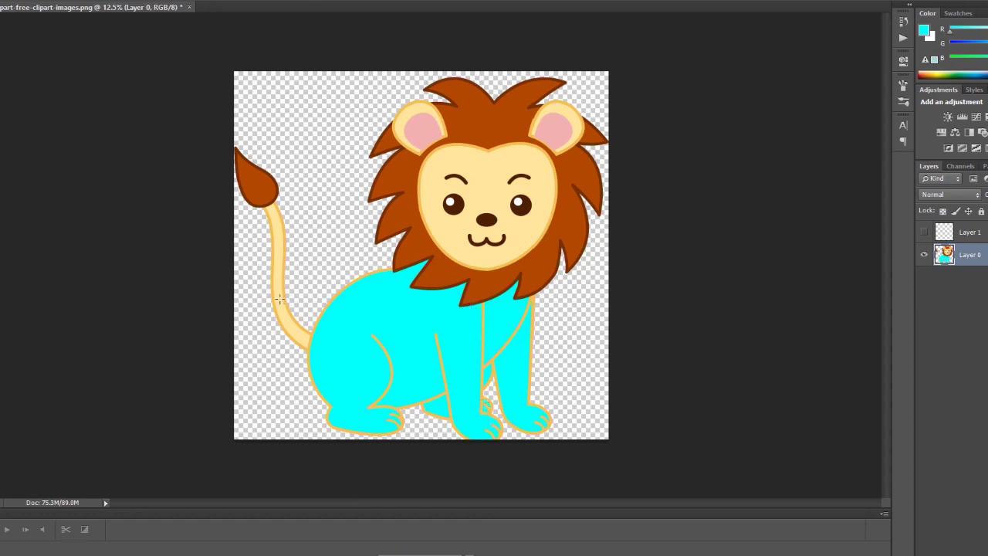
# Step: Fill the lion's tail, face and the outer part of both ears with cyan
pyautogui.click(279, 299)
pyautogui.click(474, 163)
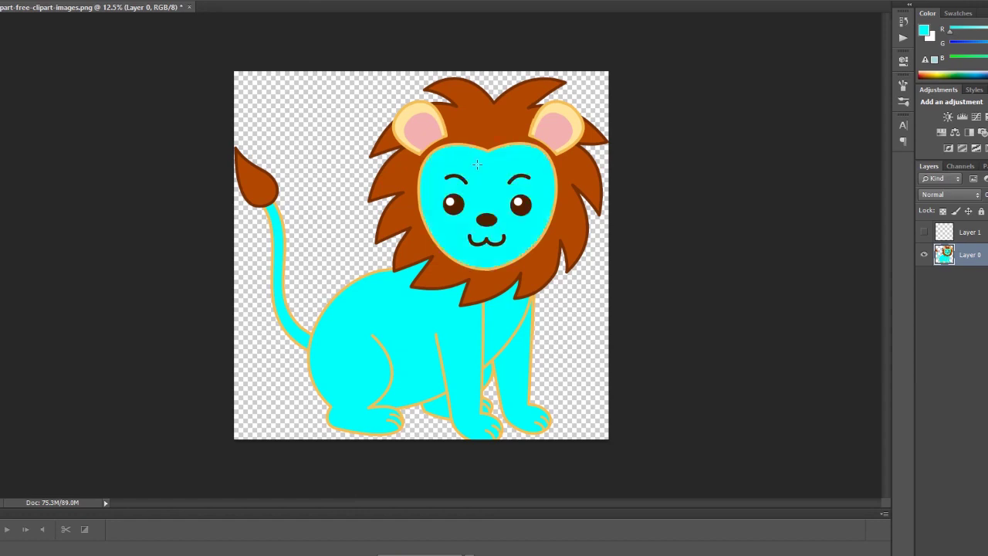
pyautogui.click(564, 110)
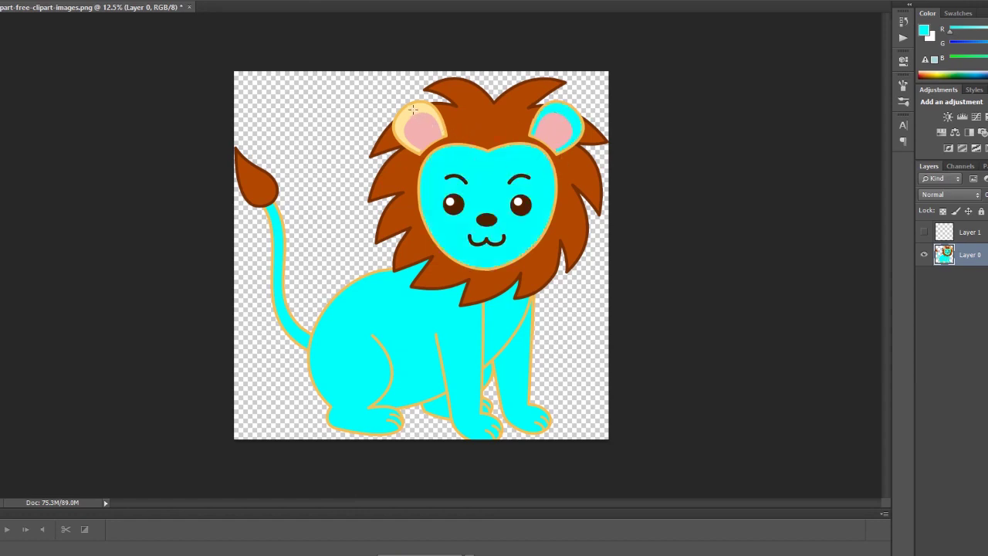
pyautogui.click(413, 110)
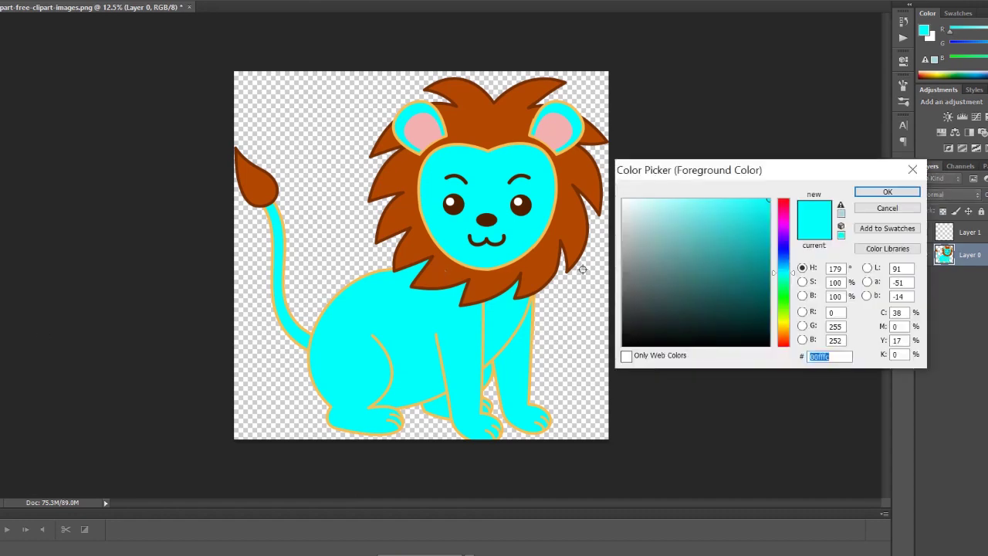
# Step: Set the foreground color to blue 0018ff and fill the inner part of both ears with it
pyautogui.click(783, 250)
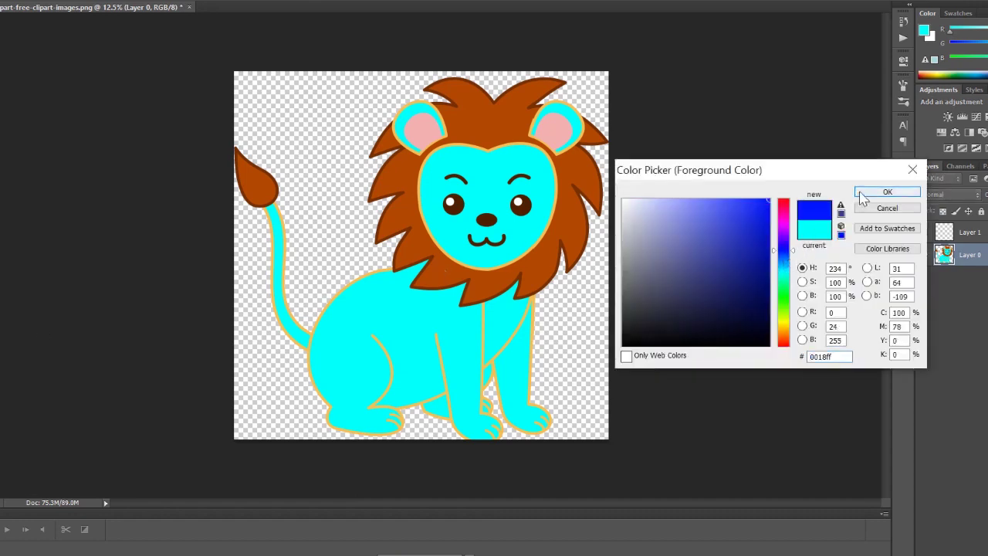
pyautogui.click(887, 193)
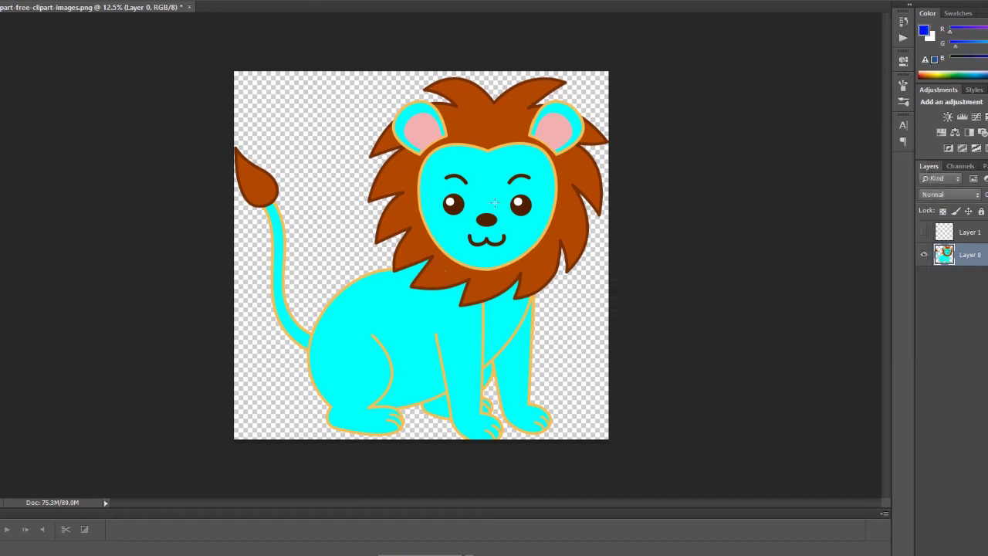
pyautogui.click(419, 127)
pyautogui.click(561, 129)
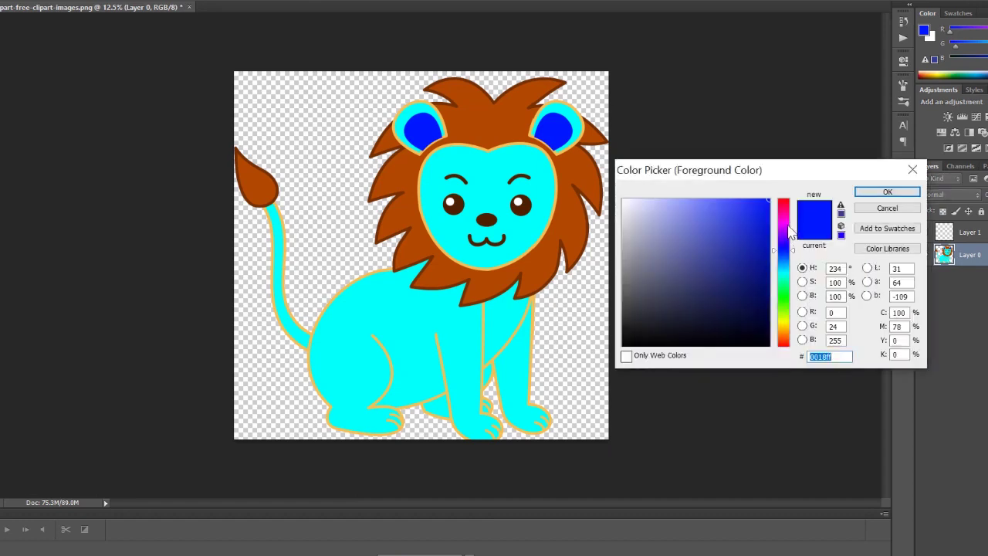
# Step: Fill the lion's mane and tail tip with magenta, keeping the outlines, and move the lion slightly up and to the right
pyautogui.click(790, 224)
pyautogui.click(887, 191)
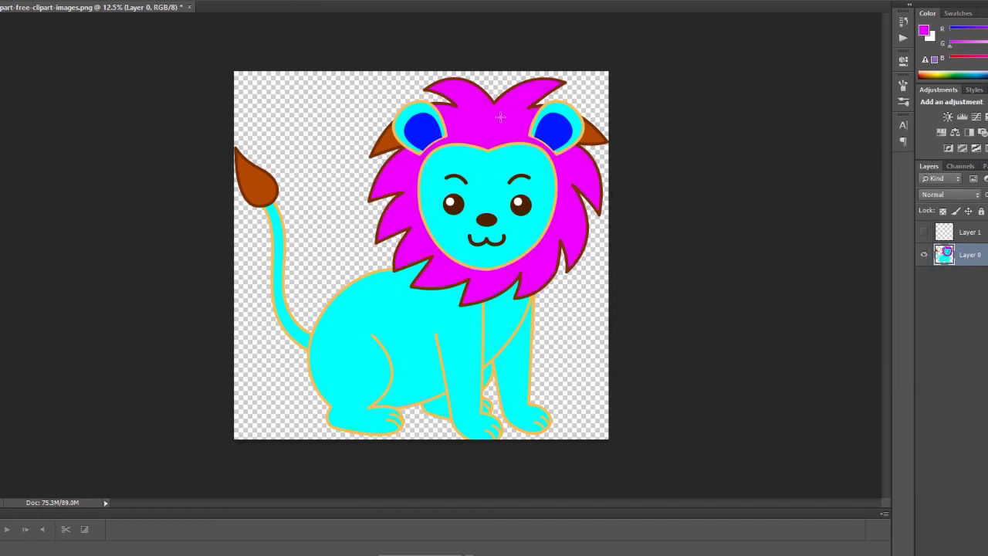
pyautogui.click(376, 144)
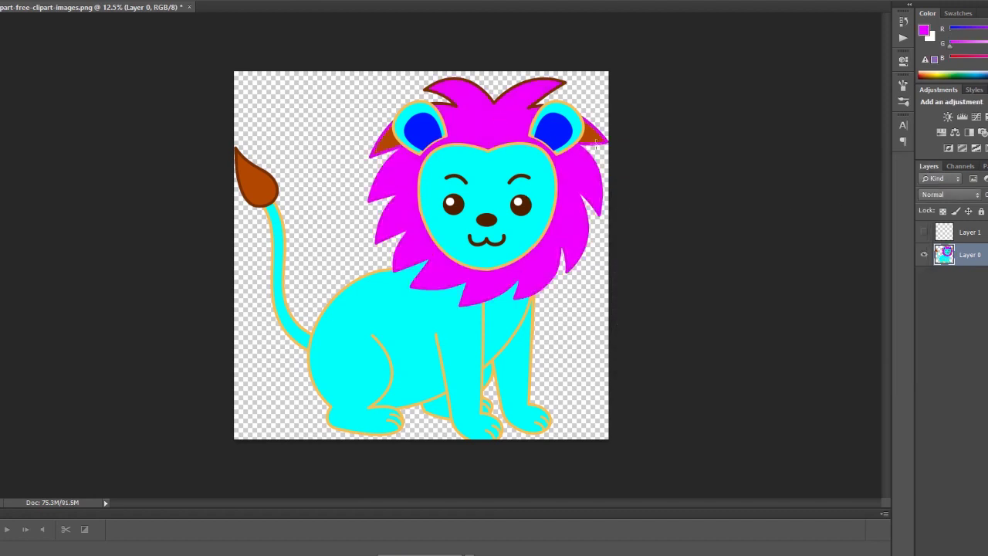
pyautogui.hotkey('ctrl', 'z')
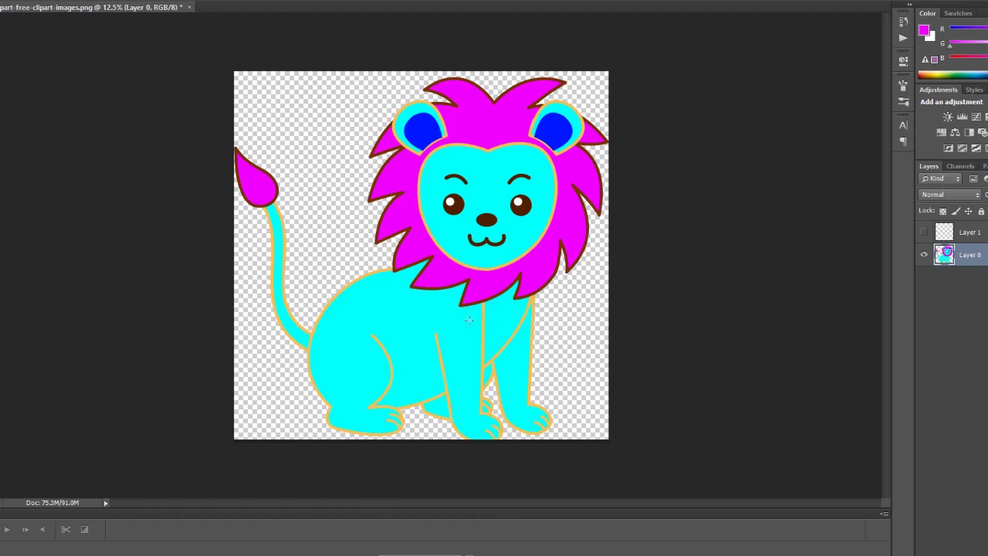
pyautogui.moveTo(419, 230); pyautogui.dragTo(499, 235)
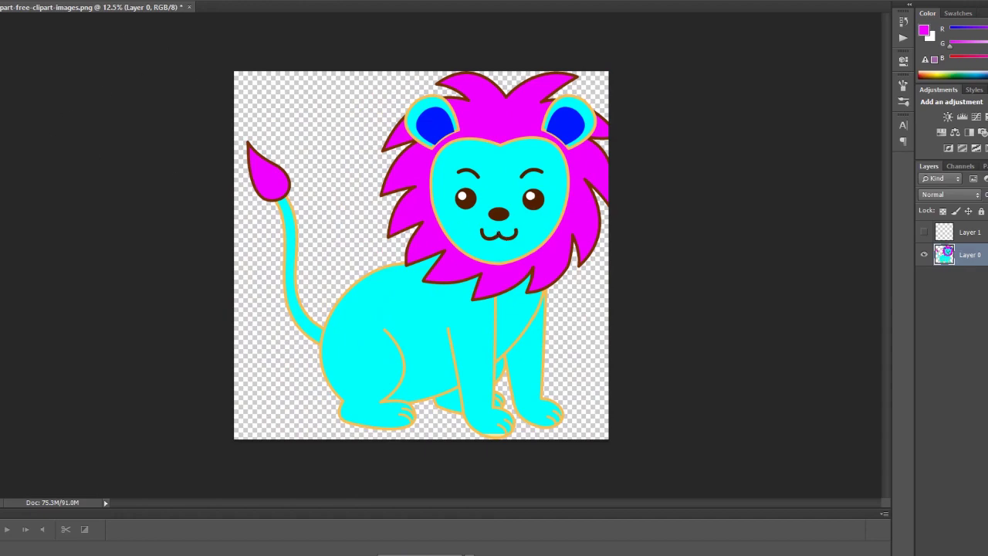
pyautogui.click(24, 1)
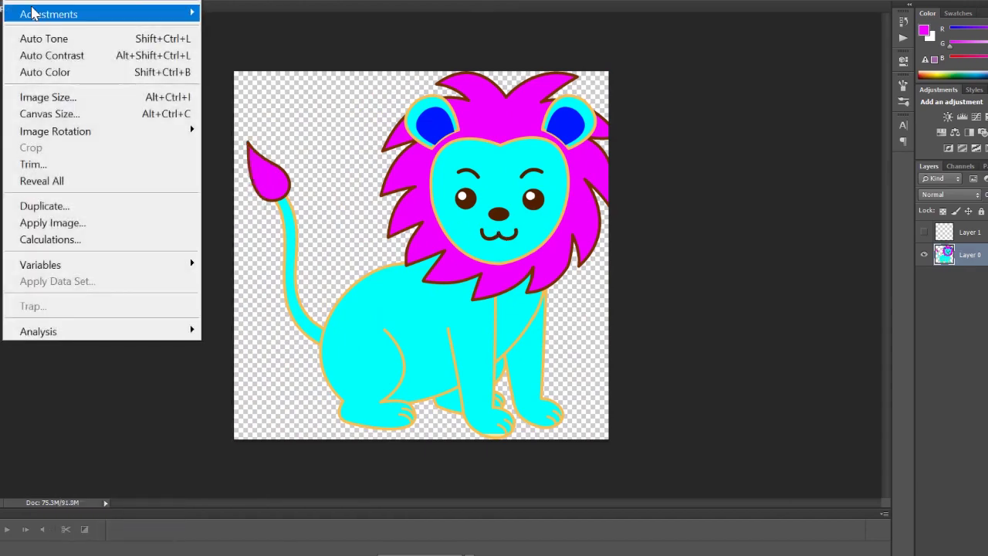
pyautogui.moveTo(177, 16)
pyautogui.click(326, 105)
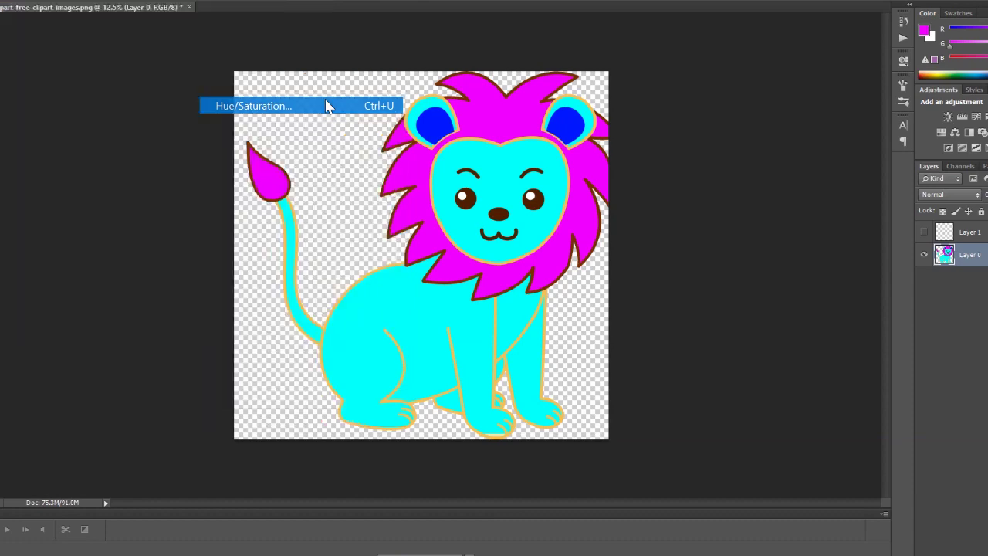
pyautogui.moveTo(476, 104); pyautogui.dragTo(584, 181)
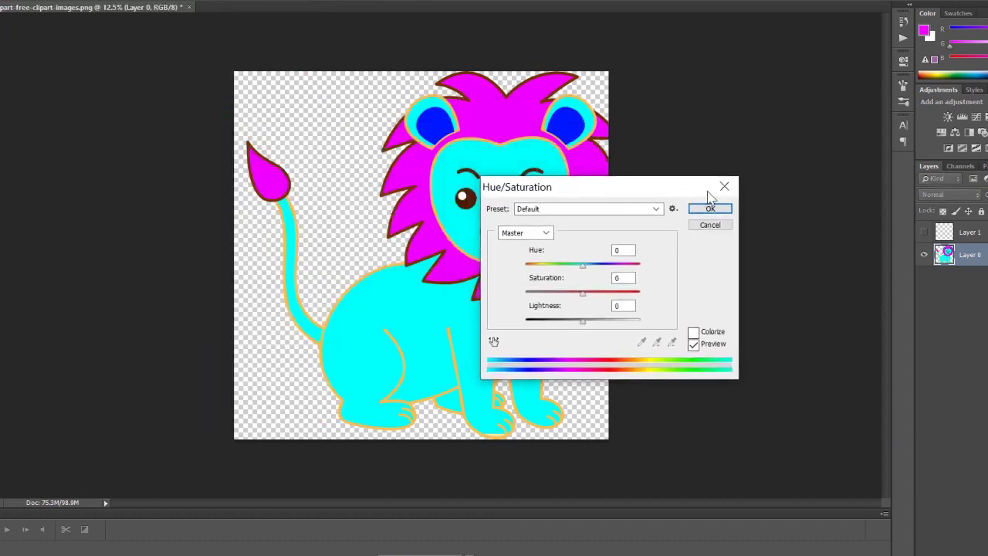
pyautogui.click(702, 202)
# Step: Apply a Variations adjustment to the midtones that turns the lion's outlines pink and its eyes, nose and mouth red
pyautogui.click(23, 0)
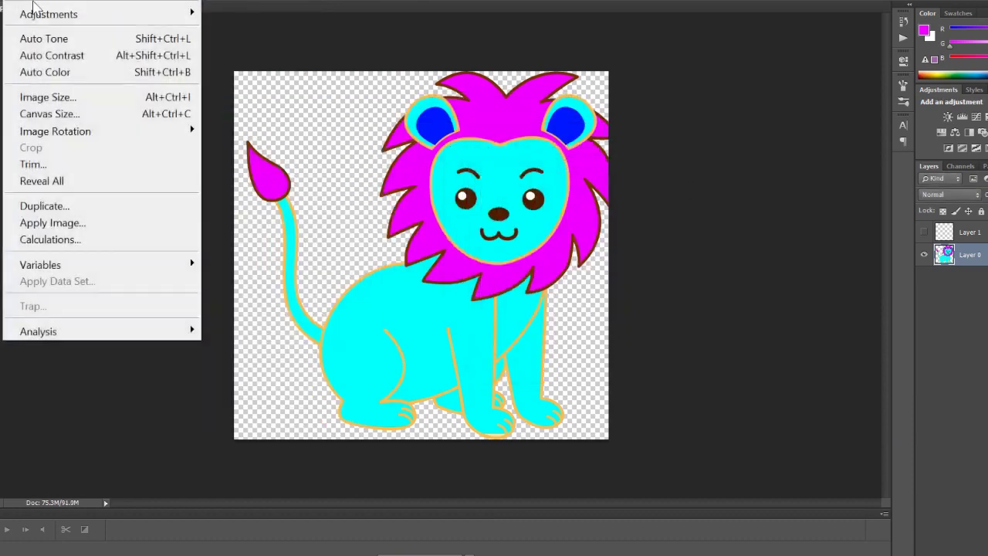
pyautogui.moveTo(38, 14)
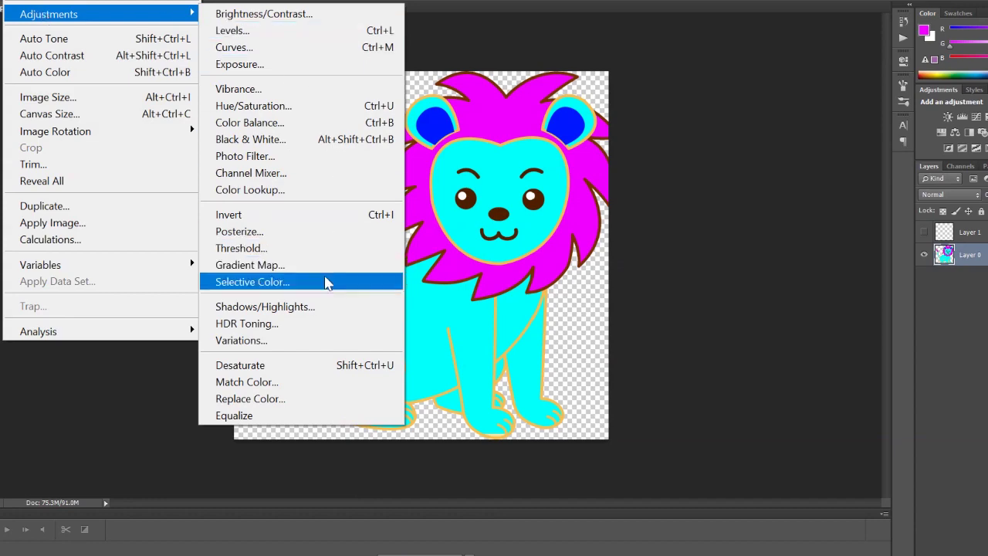
pyautogui.click(283, 341)
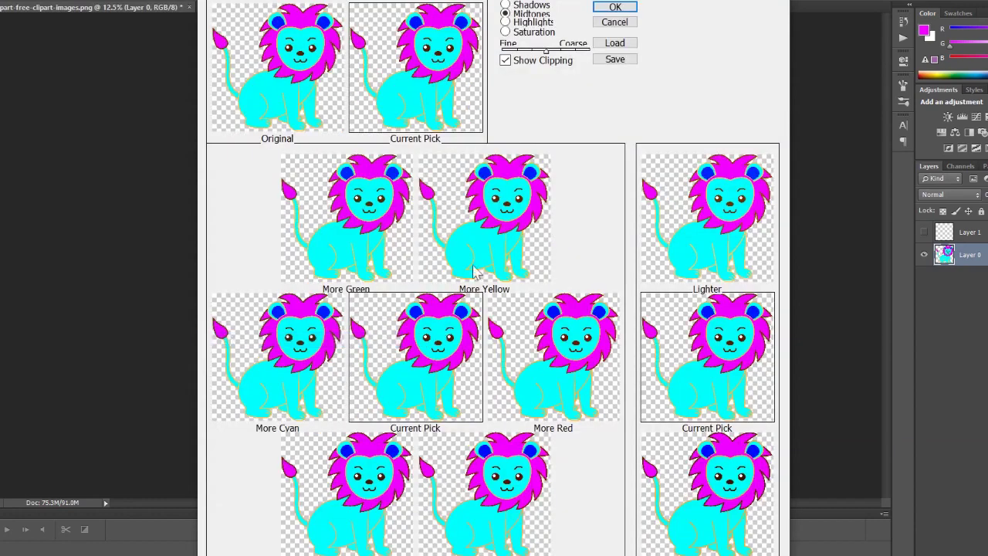
pyautogui.moveTo(528, 3); pyautogui.dragTo(745, 0)
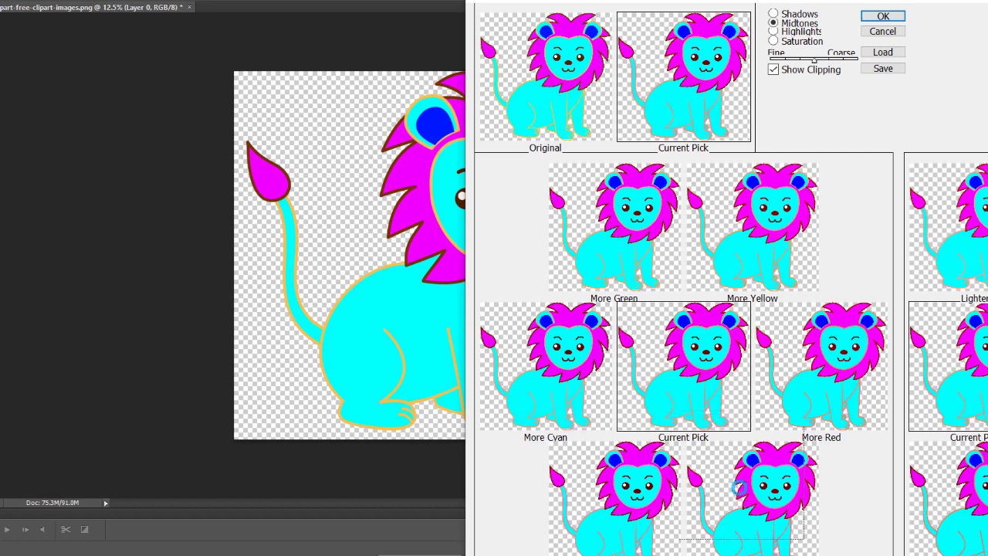
pyautogui.click(743, 493)
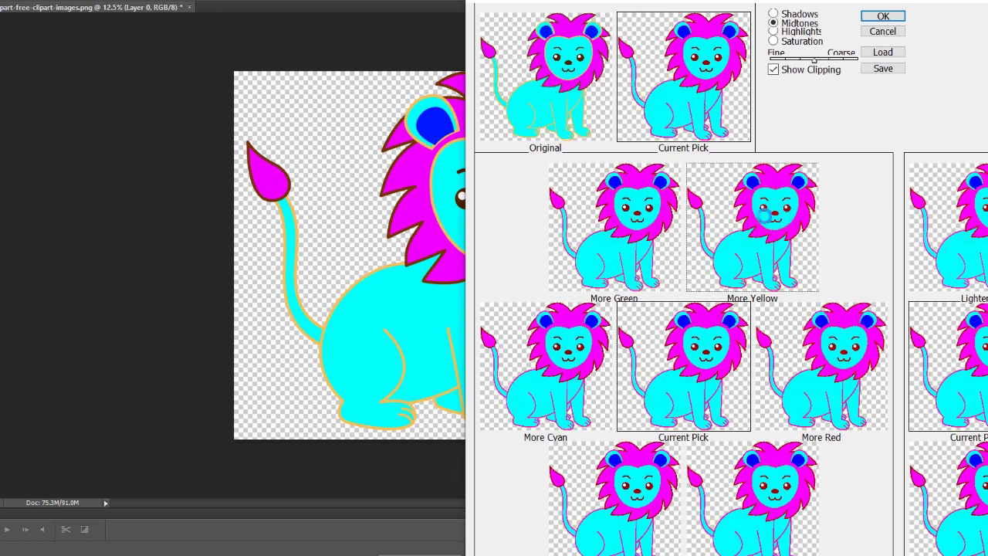
pyautogui.click(878, 19)
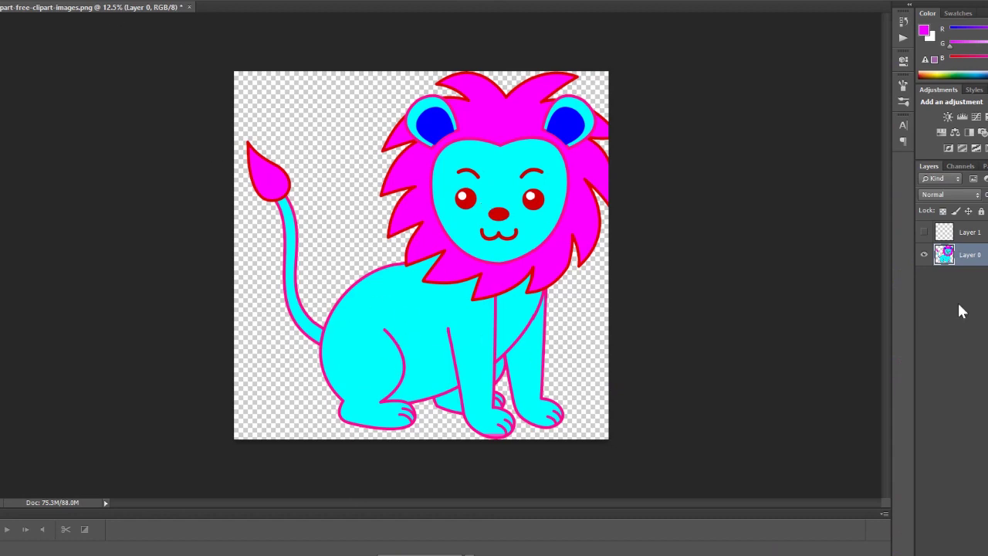
# Step: Apply a Hue/Saturation adjustment with saturation +24 and lightness -1, shifting the hue so the lion's body turns blue and its mane red
pyautogui.click(31, 1)
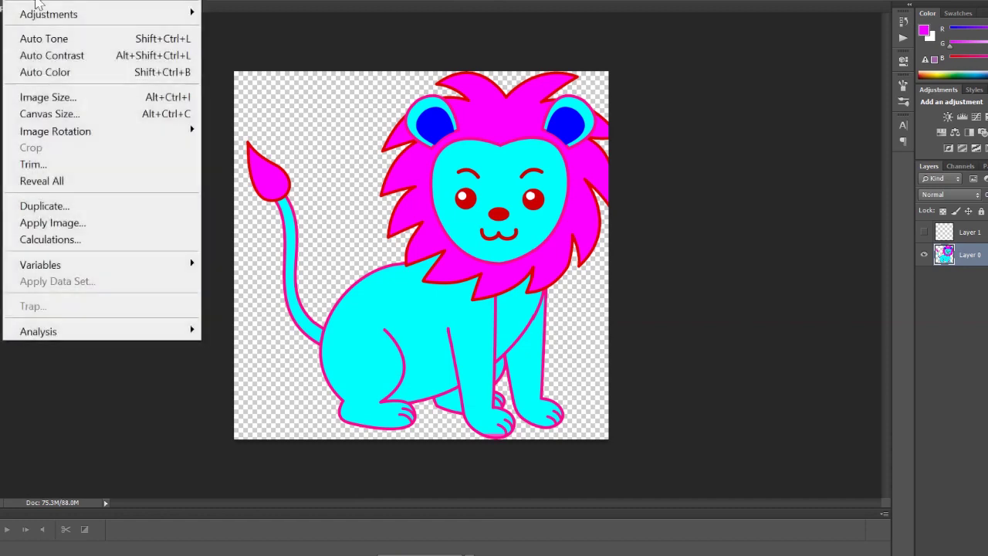
pyautogui.moveTo(46, 14)
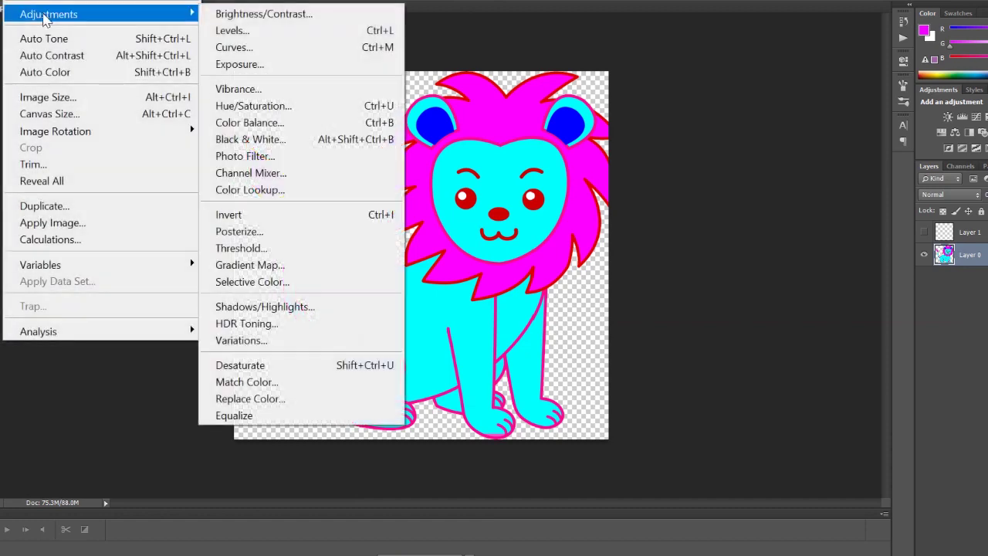
pyautogui.click(278, 106)
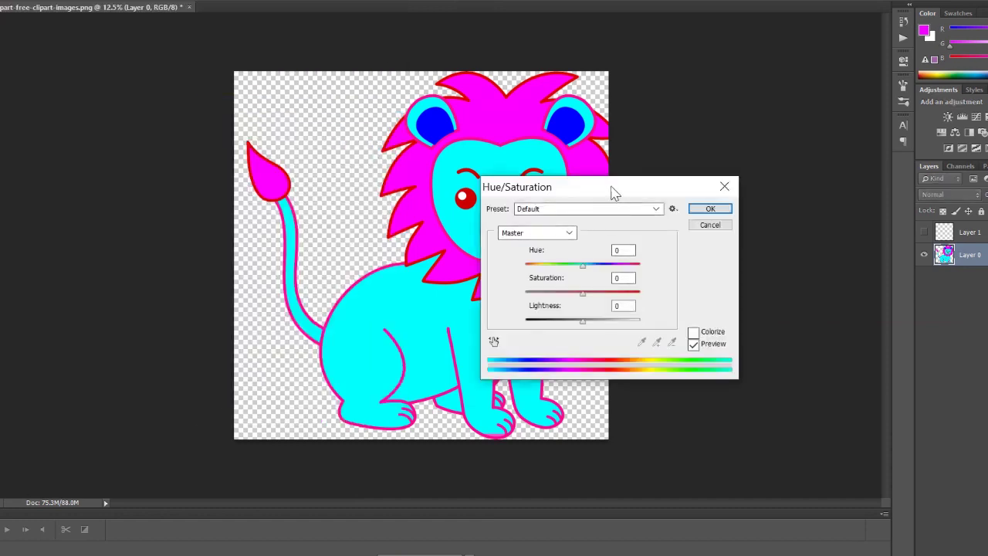
pyautogui.moveTo(613, 193); pyautogui.dragTo(785, 180)
pyautogui.moveTo(758, 263); pyautogui.dragTo(756, 315)
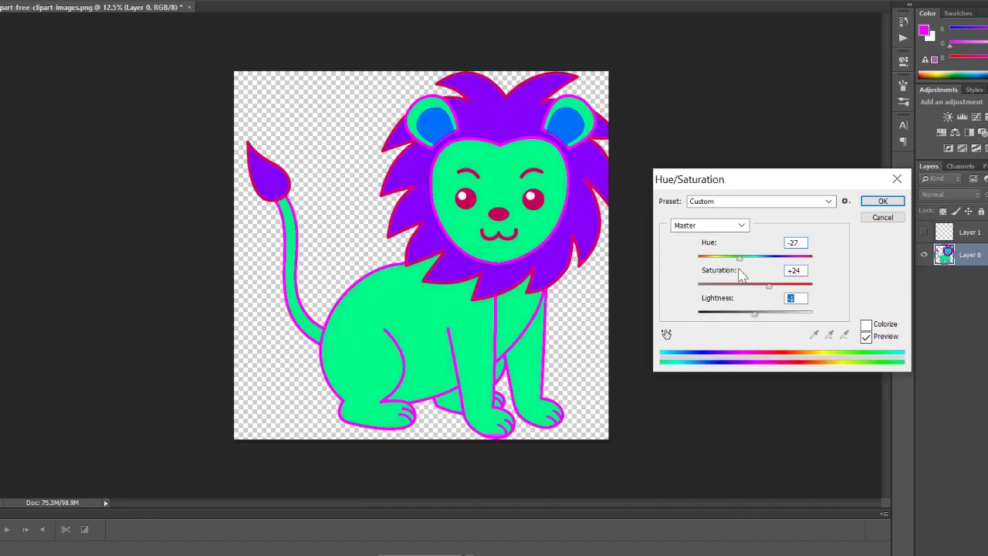
pyautogui.moveTo(742, 258); pyautogui.dragTo(800, 264)
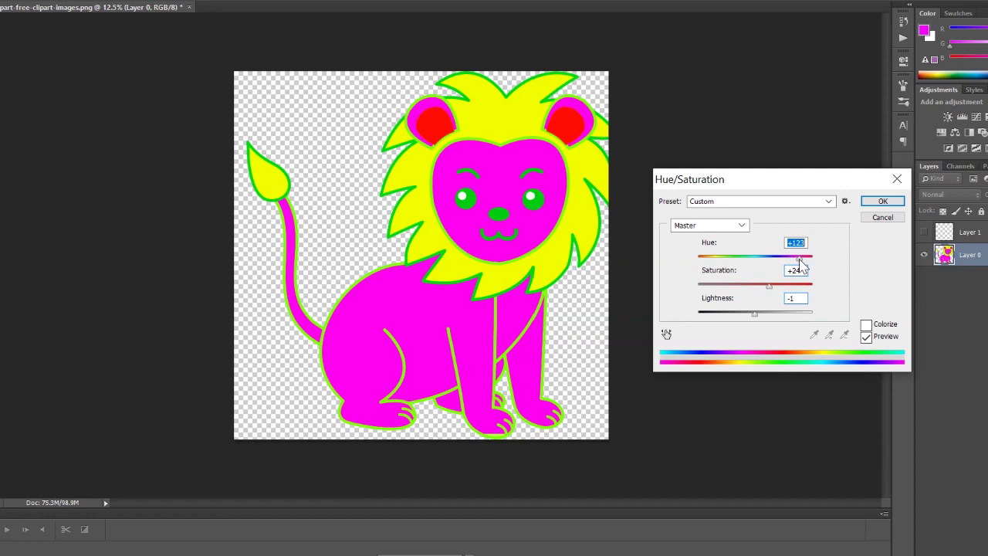
pyautogui.moveTo(753, 182); pyautogui.dragTo(602, 318)
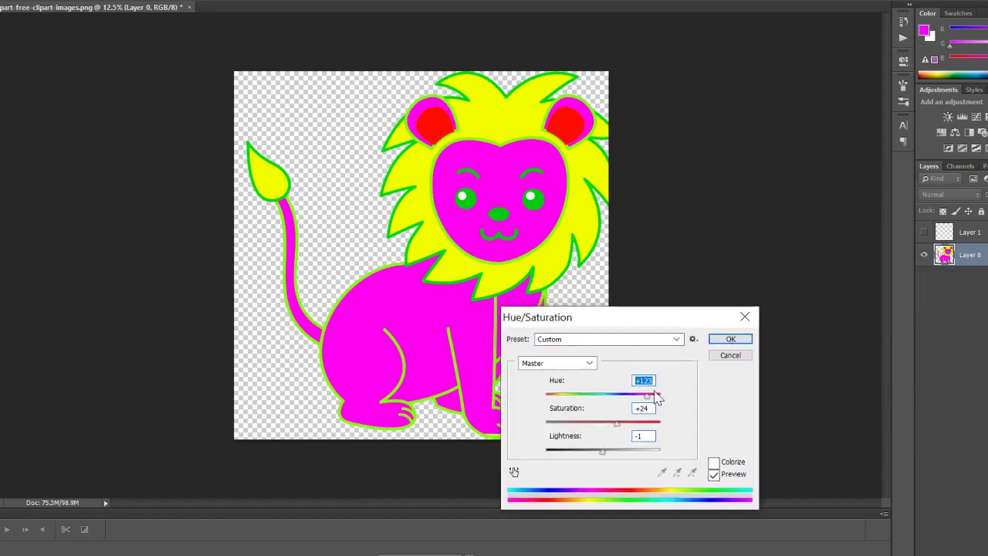
pyautogui.moveTo(650, 395); pyautogui.dragTo(633, 401)
pyautogui.click(728, 340)
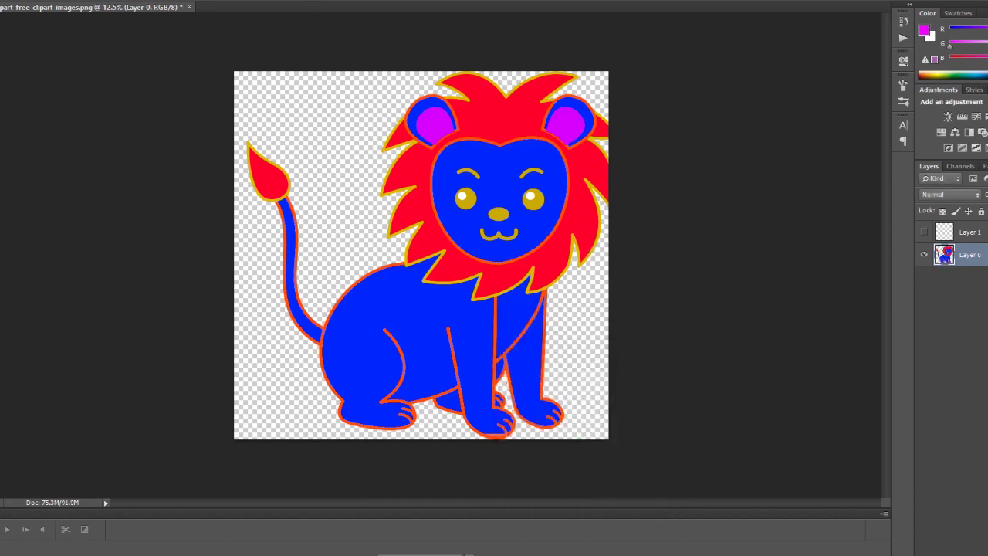
pyautogui.press('super')
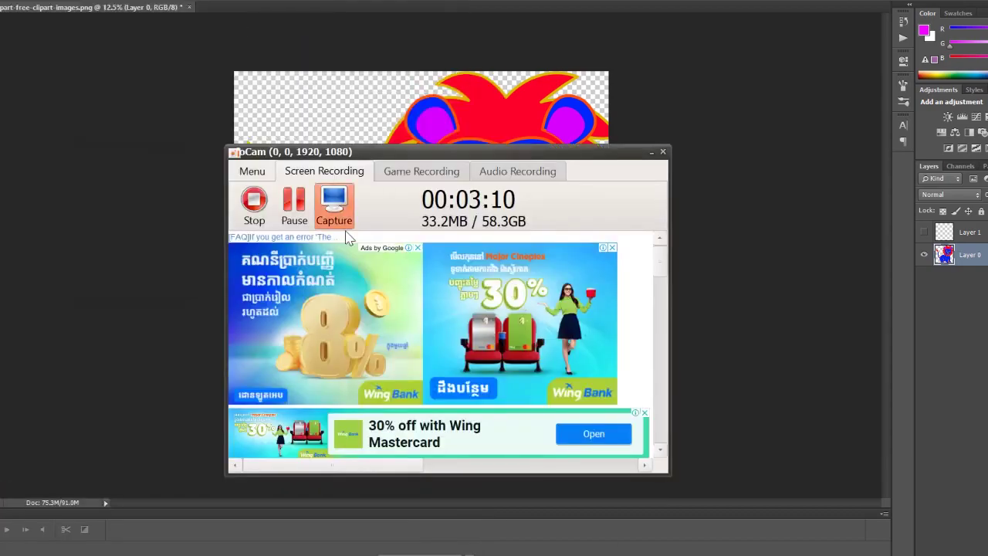